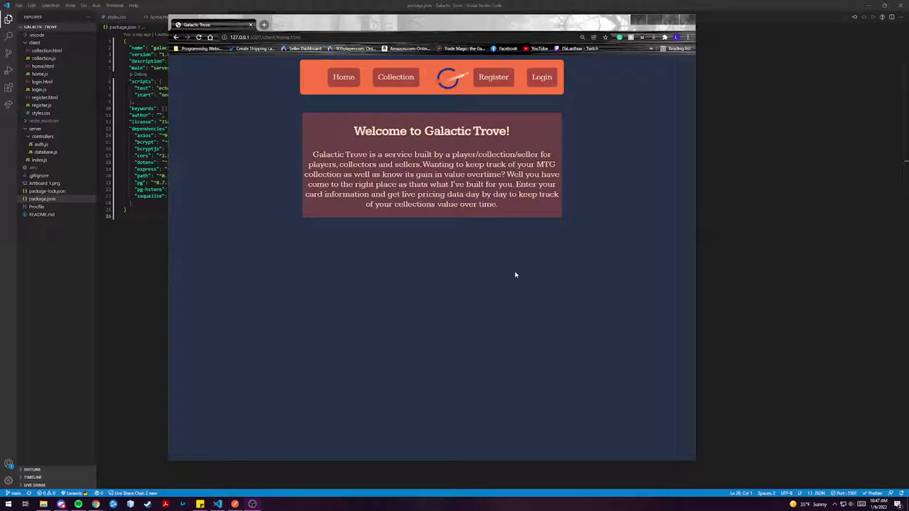
Step: Maximize the Chrome window with Win+Up so the Galactic Trove welcome page fills the screen
key("super+Up")
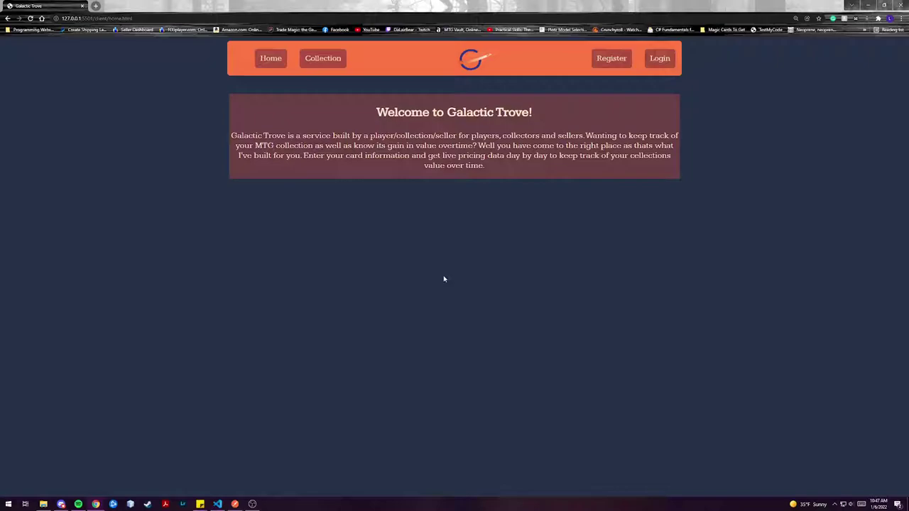
Step: Fill the registration form with saved name, e-mail and username, enter a password and its confirmation, and submit
left_click(611, 59)
left_click(456, 165)
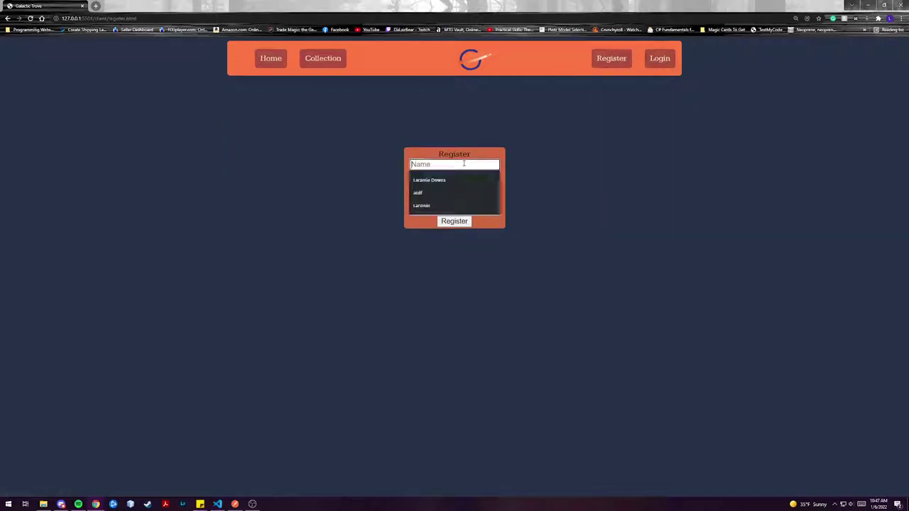
left_click(450, 180)
left_click(455, 176)
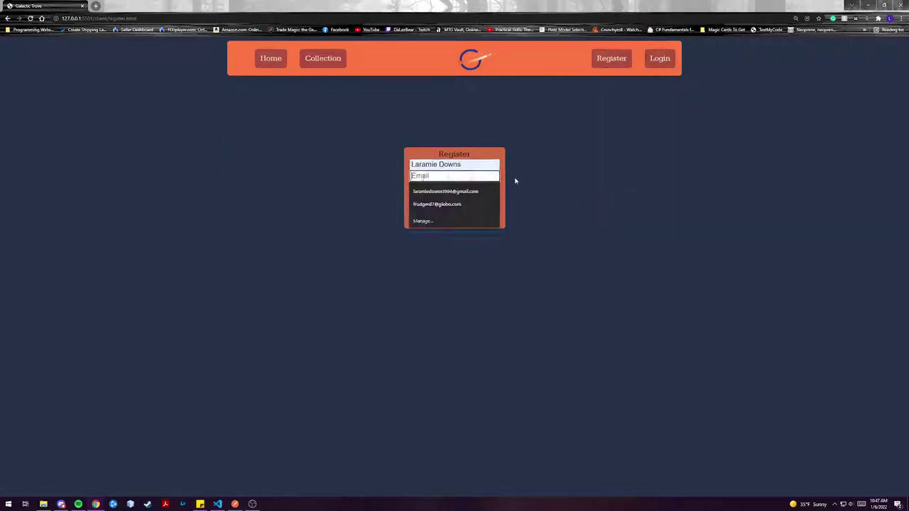
left_click(476, 192)
left_click(455, 187)
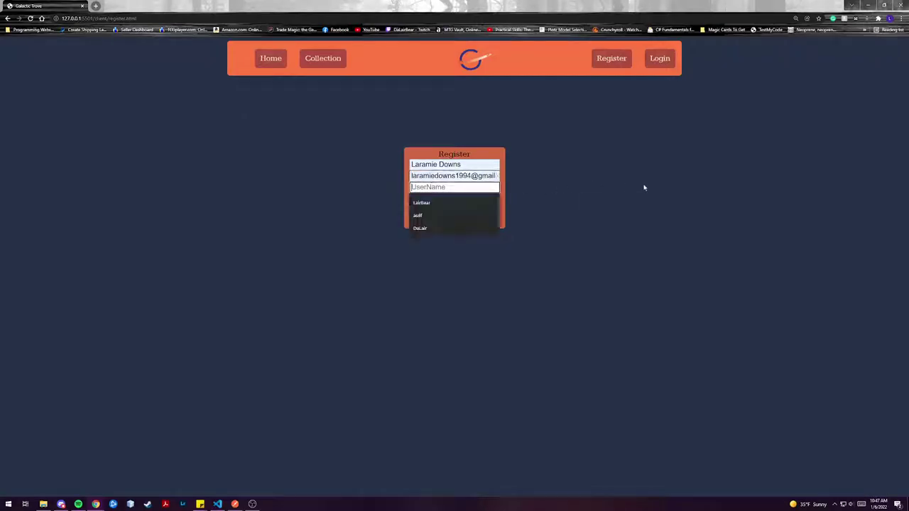
left_click(433, 207)
key("Tab")
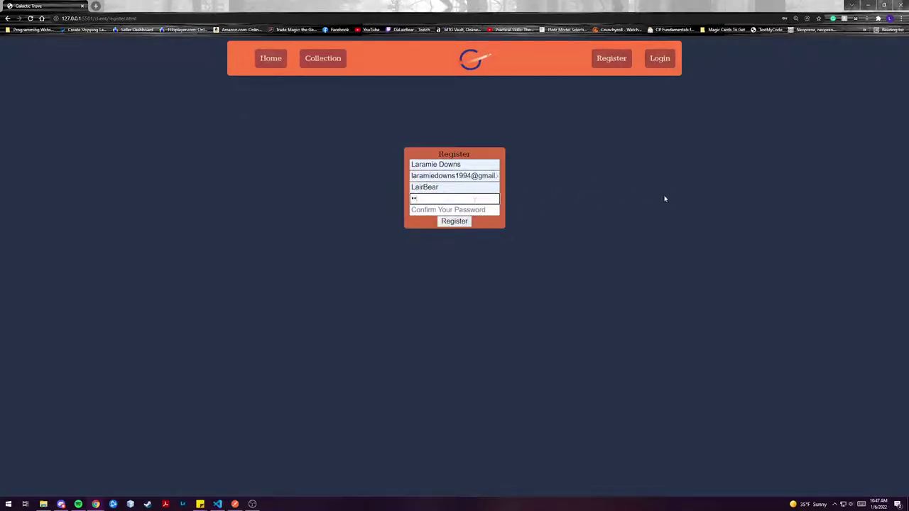
type("asdf")
key("Tab")
type("asd")
key("Return")
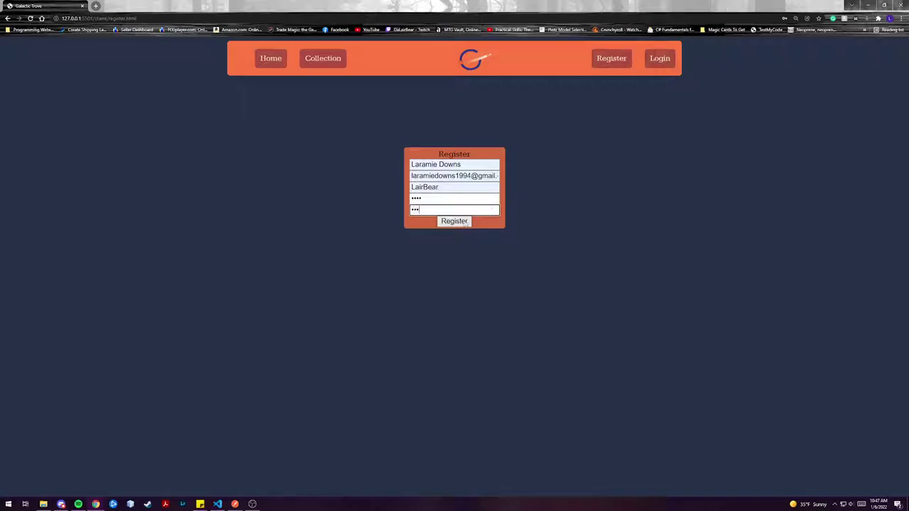
Step: Correct the password confirmation so it matches, resubmit the registration, and dismiss the thank-you message
left_click(516, 58)
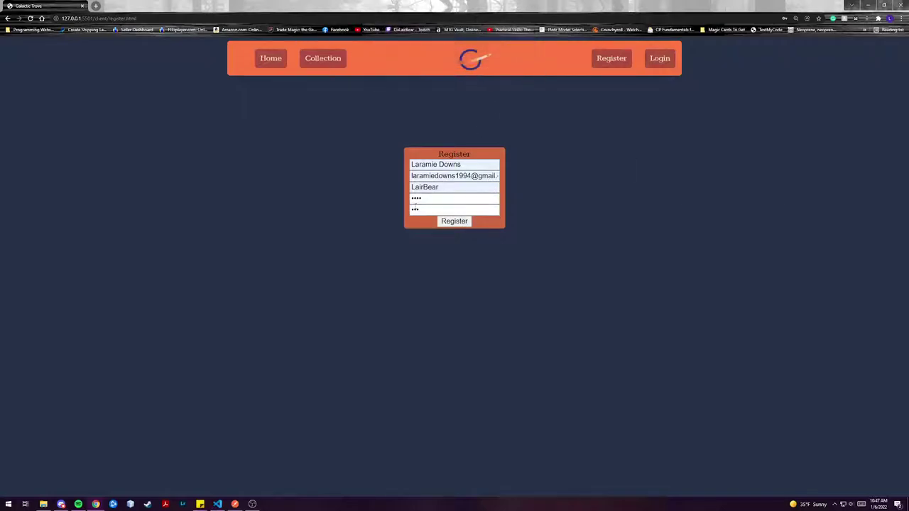
left_click(440, 209)
type("f")
left_click(452, 223)
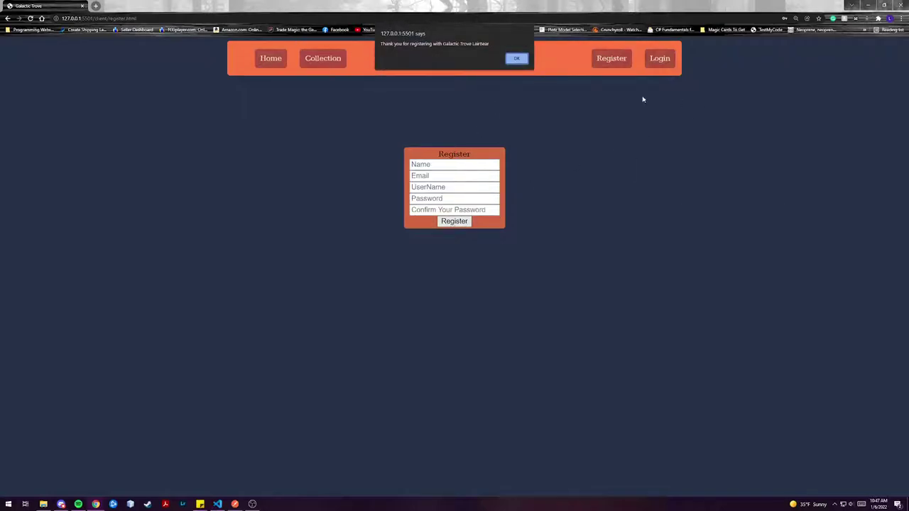
left_click(516, 58)
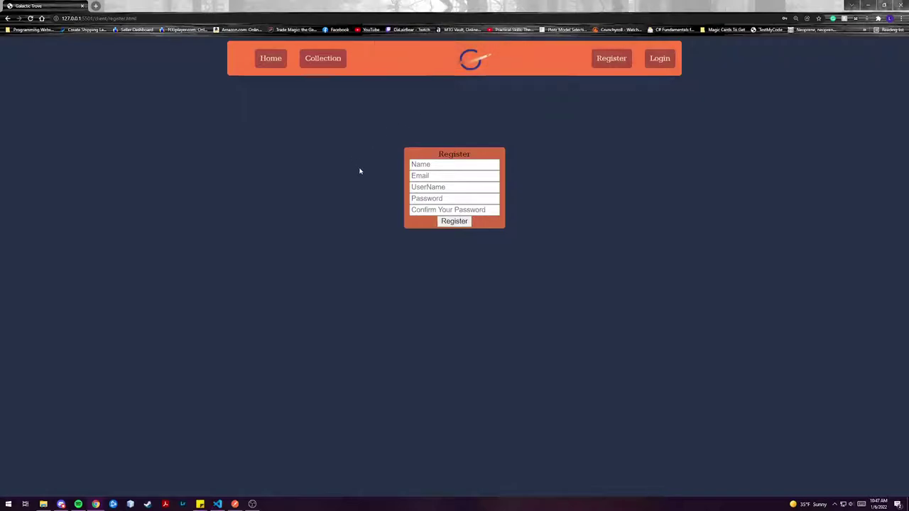
Step: Log in with the new account's saved credentials and dismiss the welcome message
left_click(659, 60)
left_click(440, 164)
left_click(440, 182)
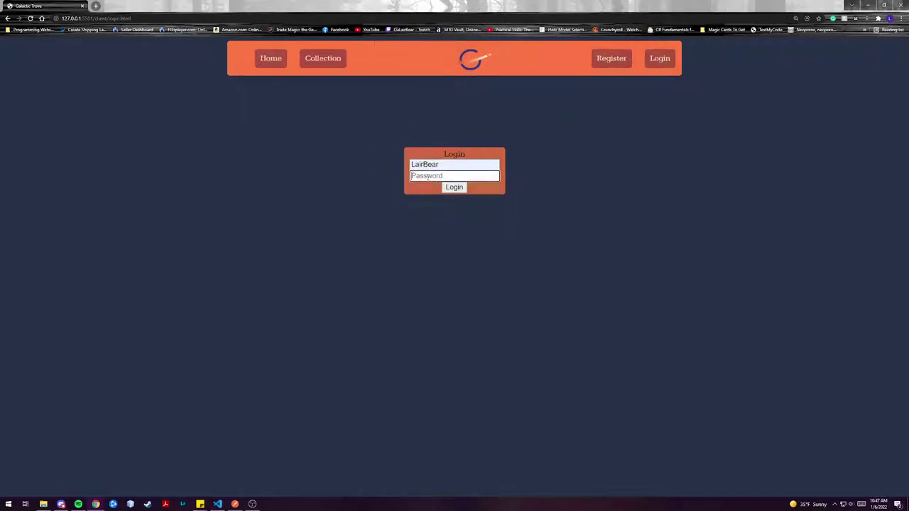
left_click(456, 187)
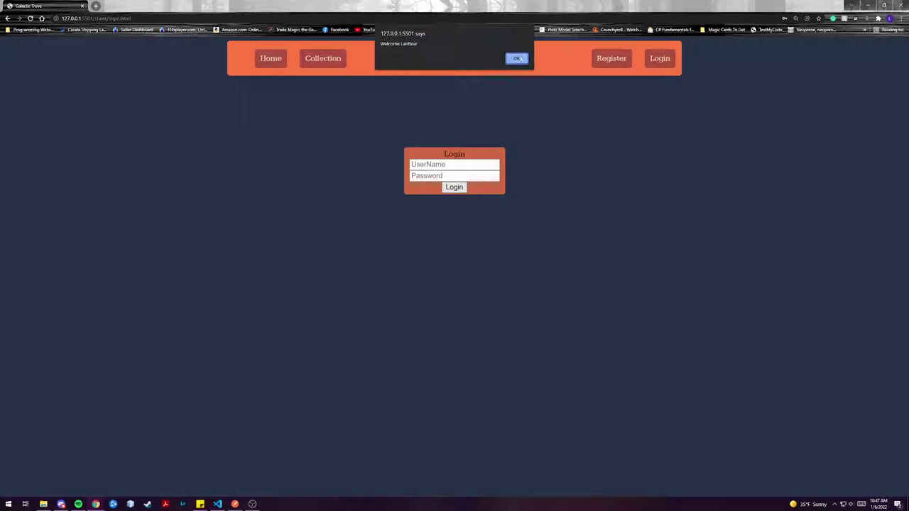
left_click(518, 59)
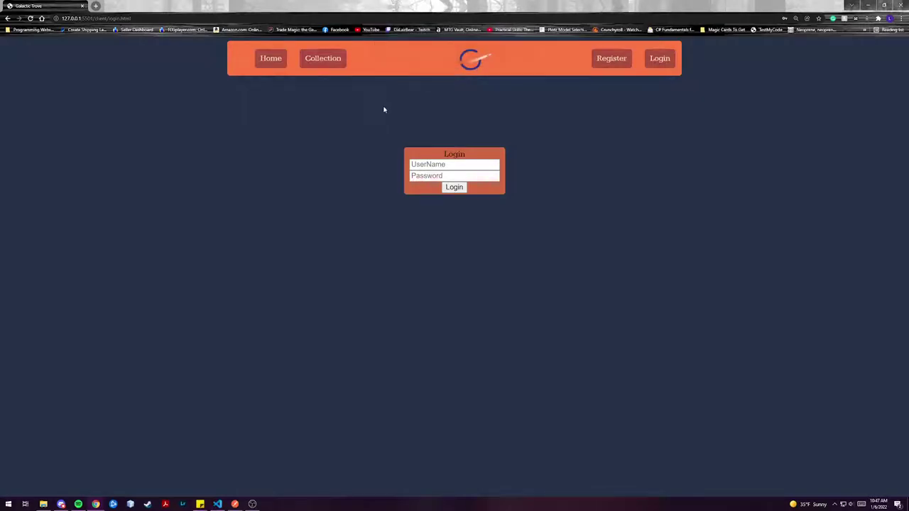
Step: On the Collection page, retitle 'Name Your Collection' to DevMountain, leaving the purchase price empty
left_click(325, 59)
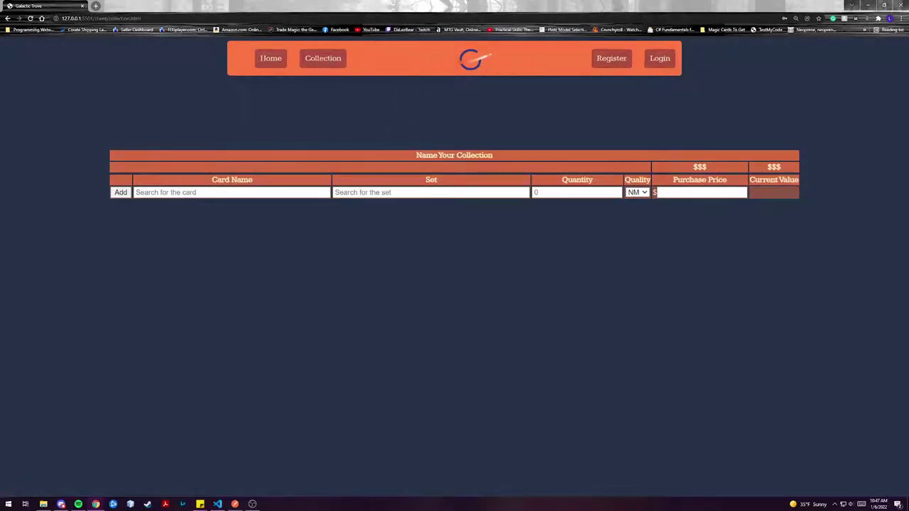
left_click_drag(493, 155, 416, 155)
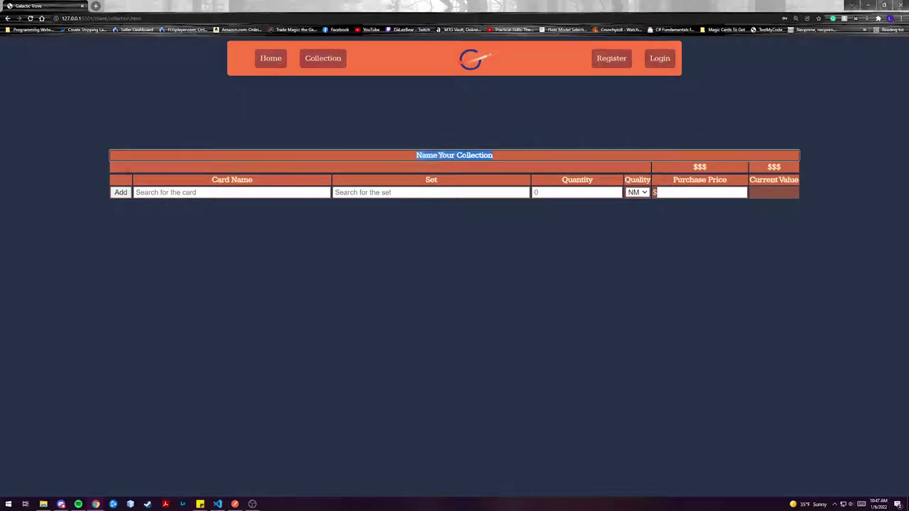
type("Dev")
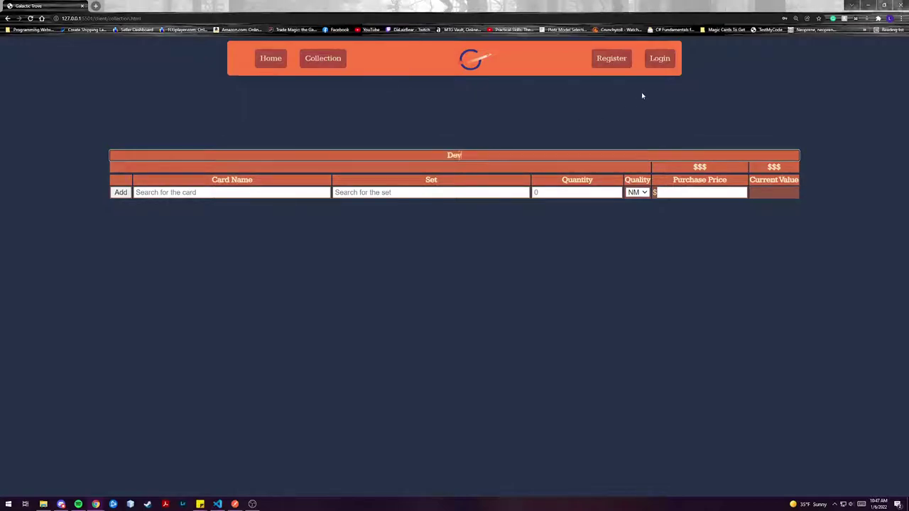
type("Mountain")
left_click(547, 212)
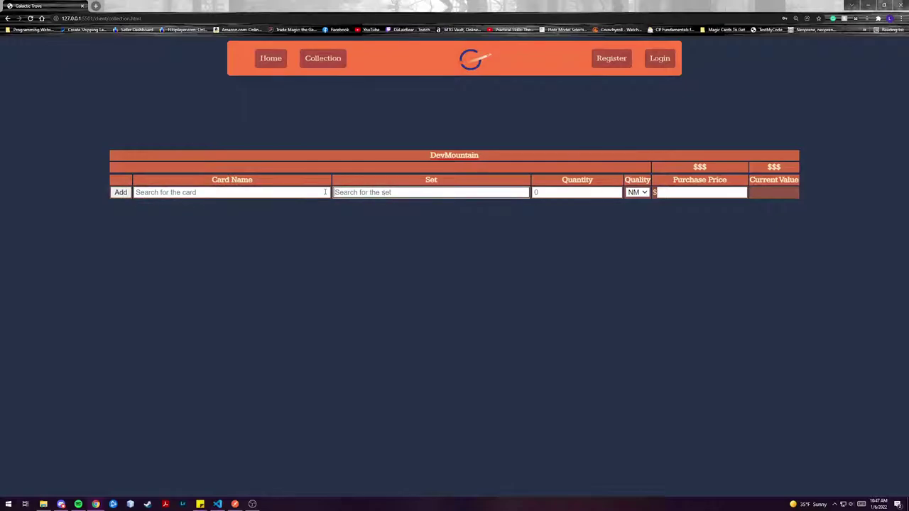
left_click(707, 193)
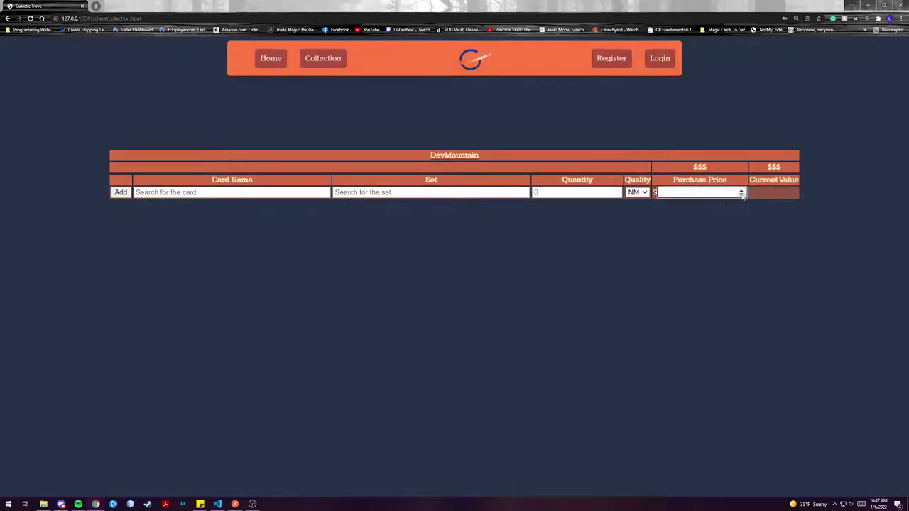
left_click(781, 193)
Step: Search the card name as 'aust' and pick Austere Command from the suggestions
left_click(301, 195)
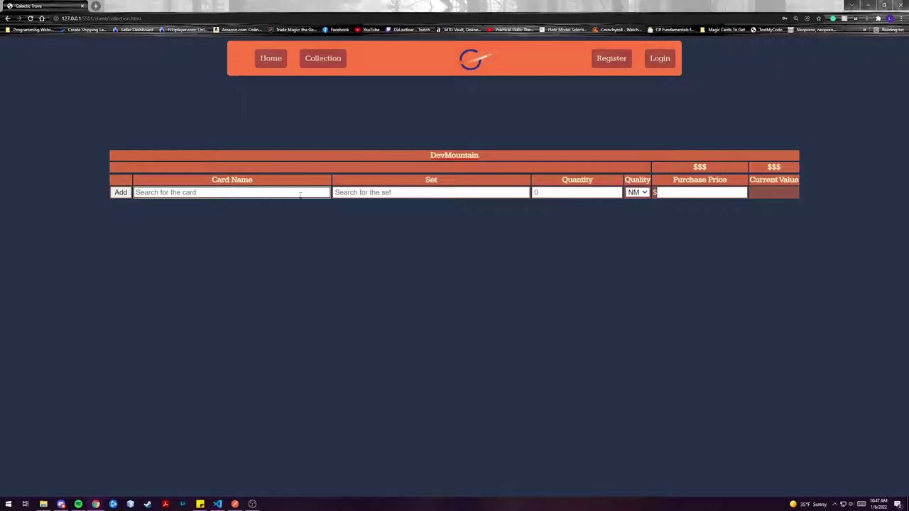
type("aus")
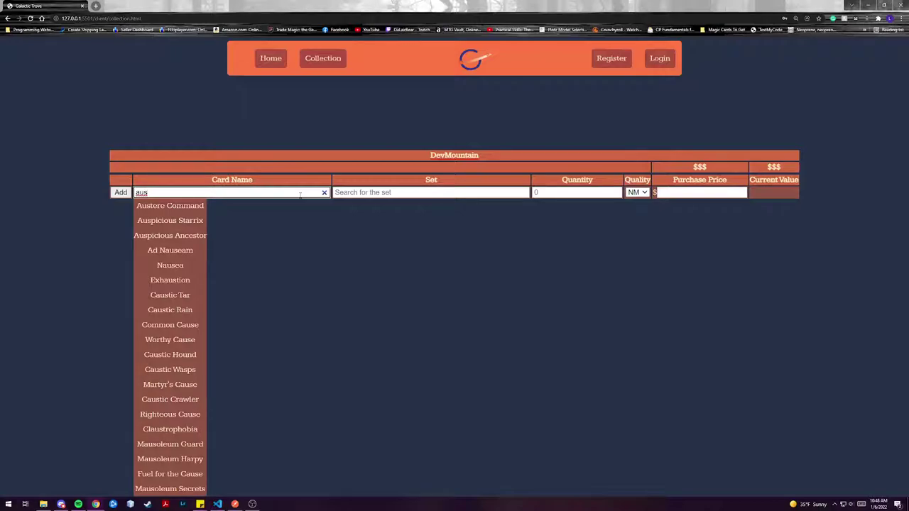
type("tr")
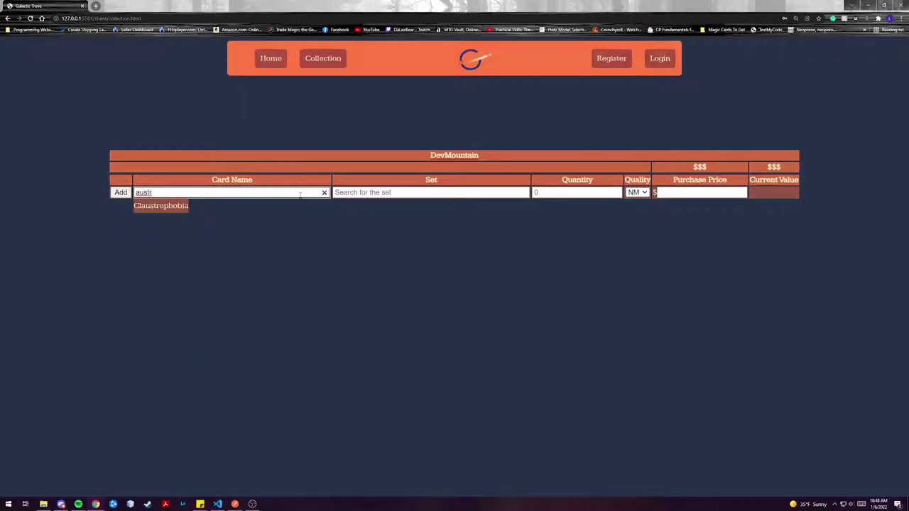
key("BackSpace")
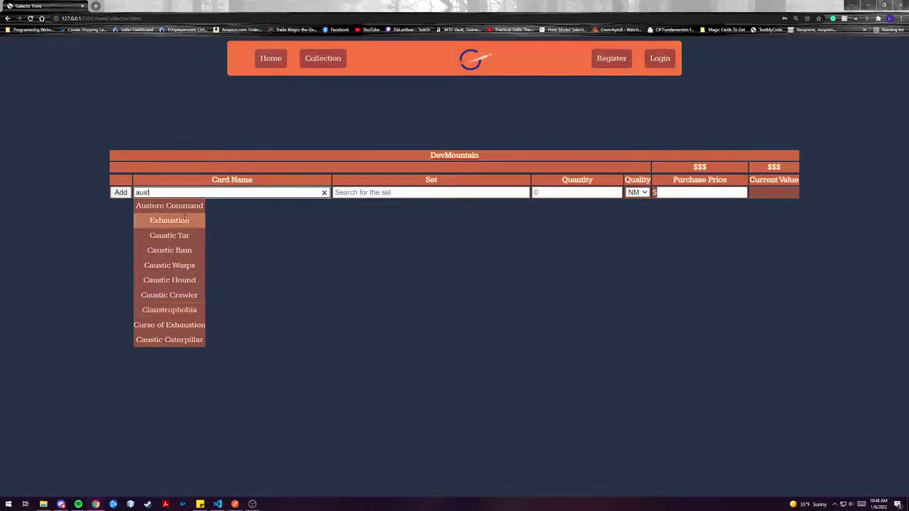
left_click(191, 206)
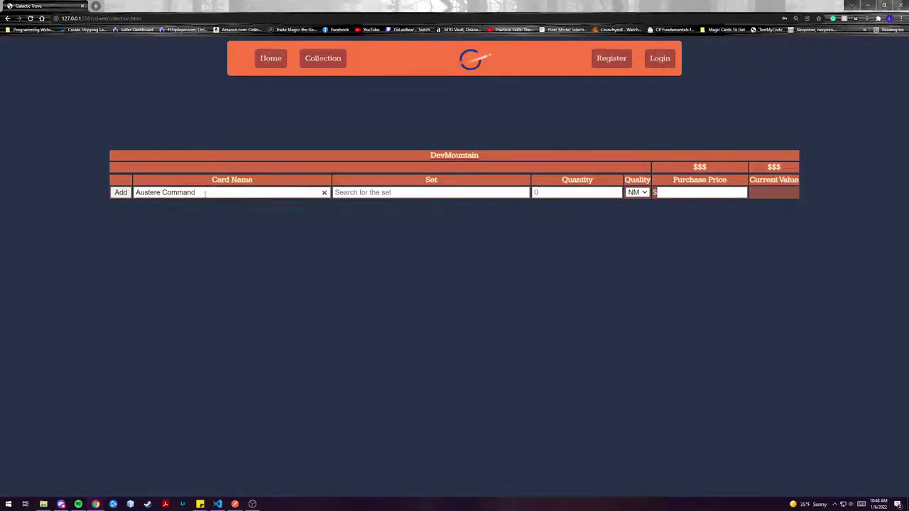
left_click(413, 193)
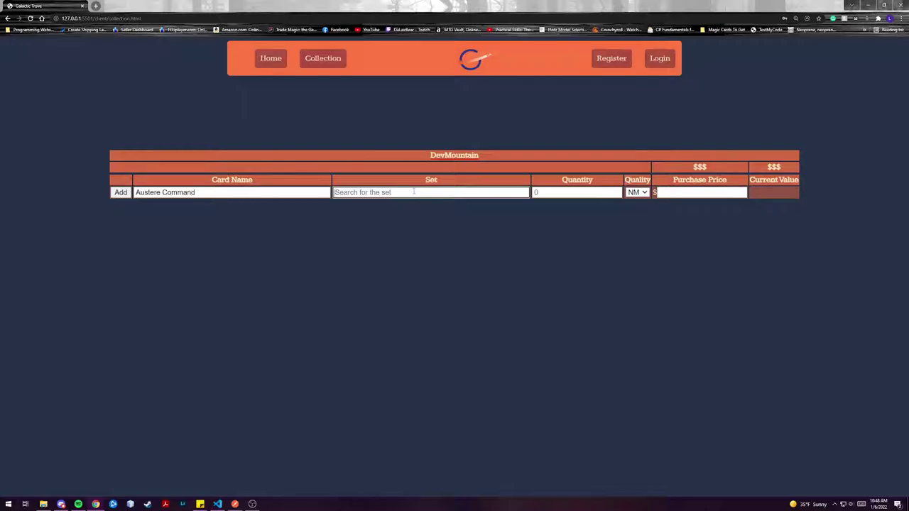
Step: Set the card's set to Lorwyn and its quantity to 1
type("Lo")
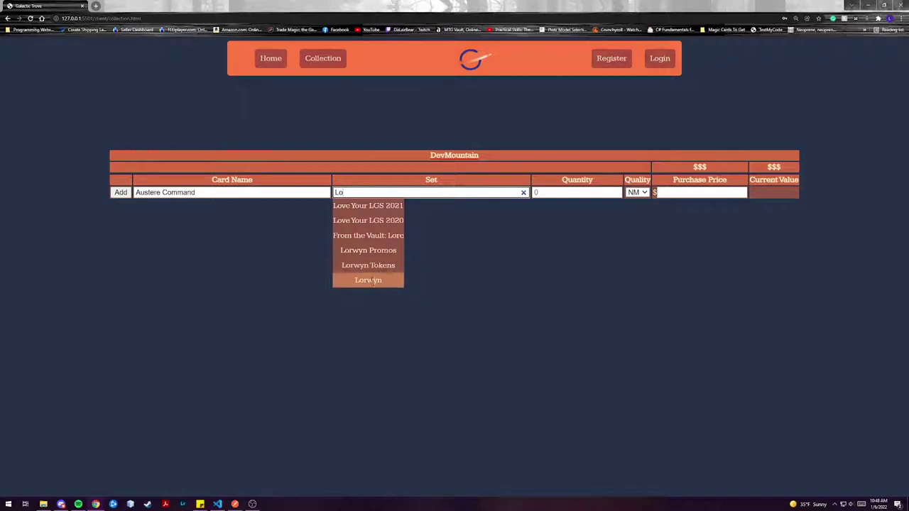
left_click(372, 280)
left_click(584, 190)
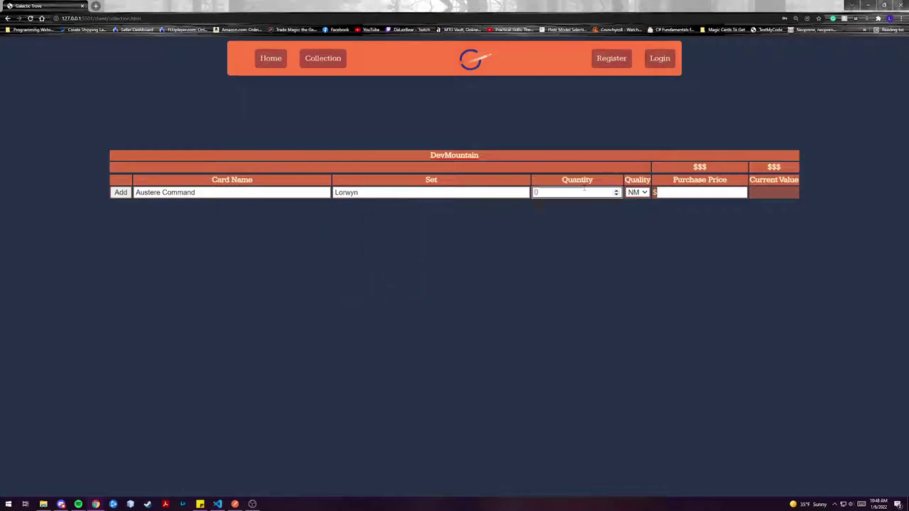
type("1")
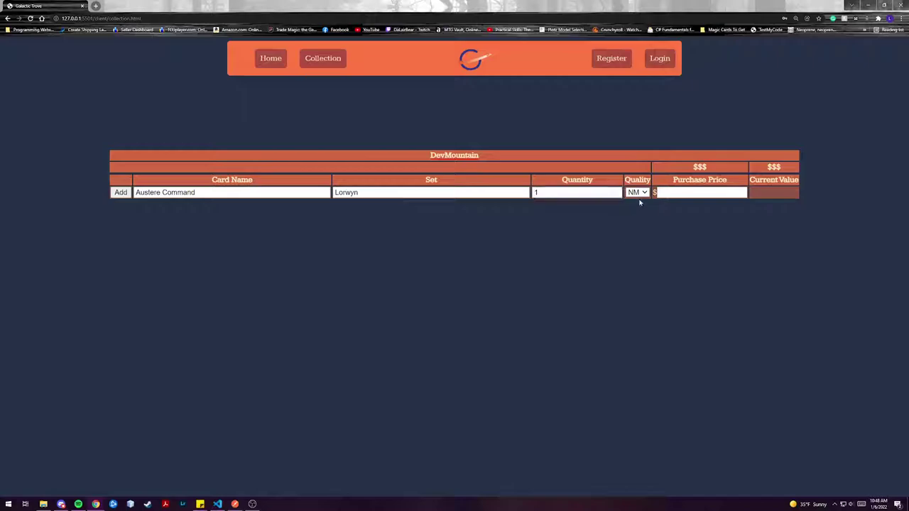
Step: Keep NM as the card quality and enter a purchase price of 1.00
left_click(637, 193)
left_click(638, 193)
left_click(638, 192)
left_click(638, 192)
left_click(638, 192)
left_click(634, 202)
key("Tab")
type("1.00")
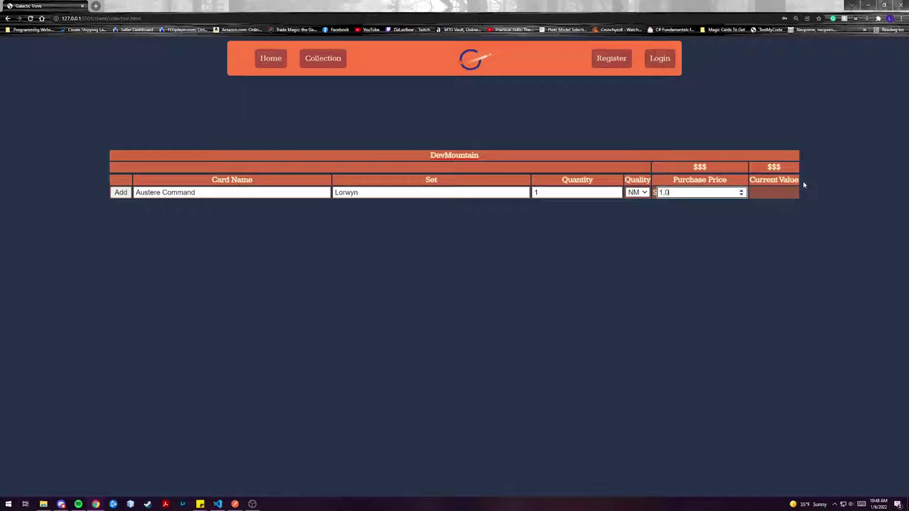
left_click(774, 218)
left_click(677, 192)
Step: Add Austere Command to DevMountain and highlight its 3.73 current value and 1.00 purchase price
left_click(120, 193)
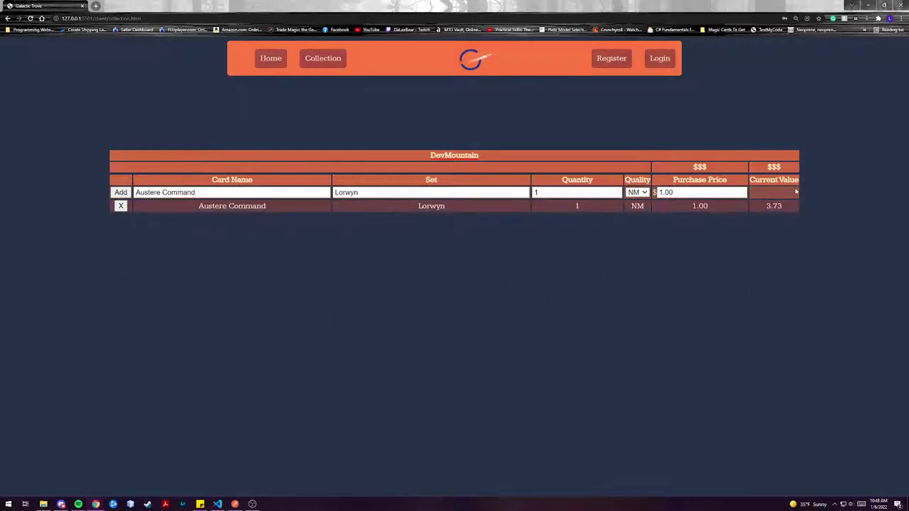
left_click_drag(785, 205, 767, 211)
double_click(720, 208)
left_click(596, 374)
Step: Delete the Austere Command row and minimize Chrome to reveal VS Code
left_click(121, 206)
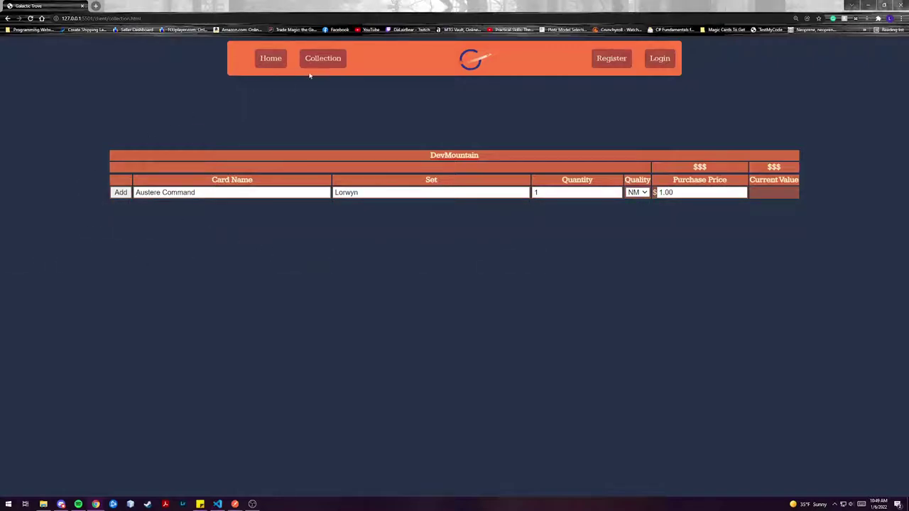
left_click(872, 6)
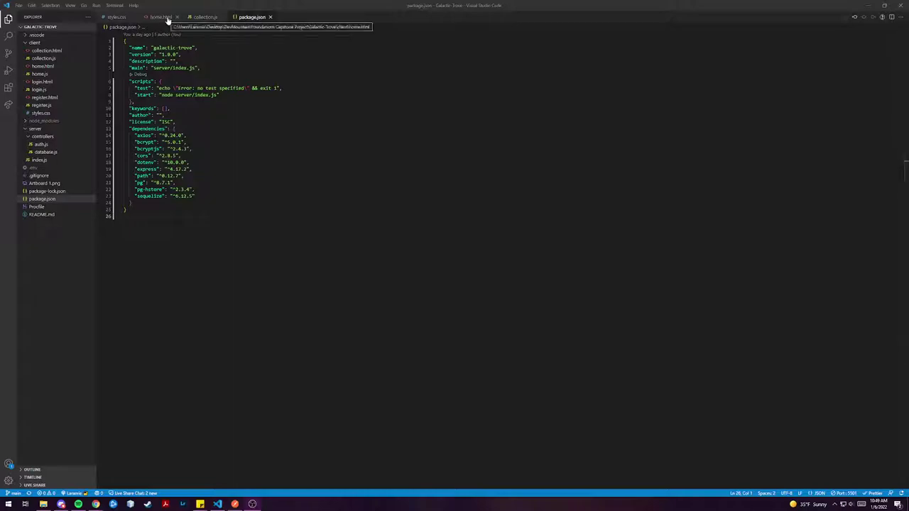
Step: Open collection.js in VS Code and scroll through its code
left_click(212, 18)
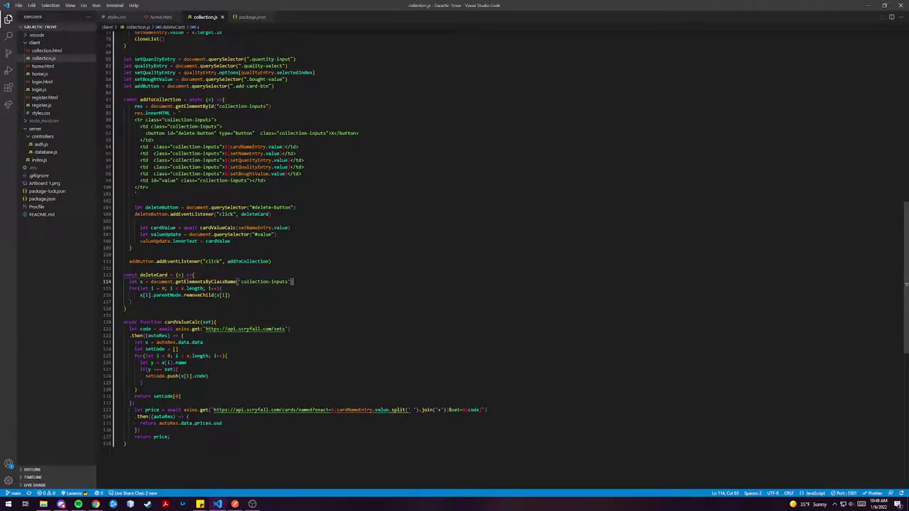
scroll(497, 248, "up", 5)
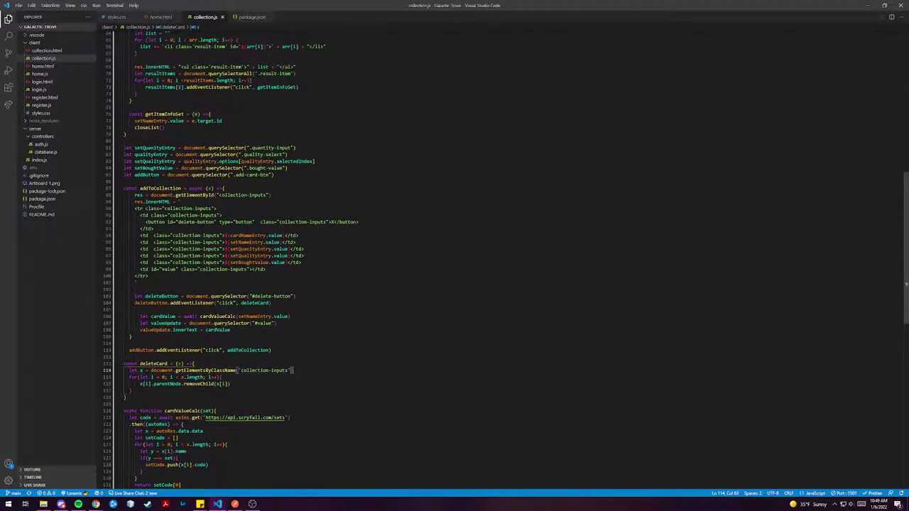
scroll(497, 259, "up", 15)
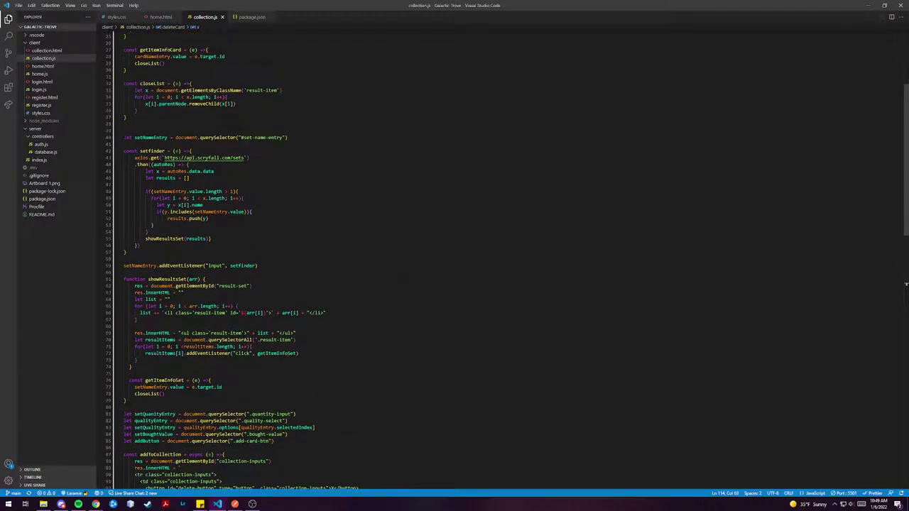
scroll(497, 259, "up", 5)
scroll(497, 259, "down", 19)
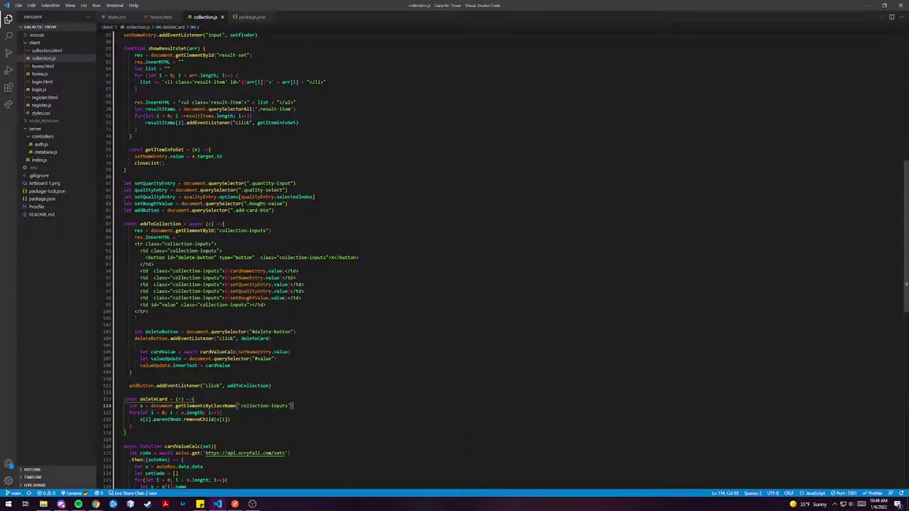
scroll(496, 259, "down", 9)
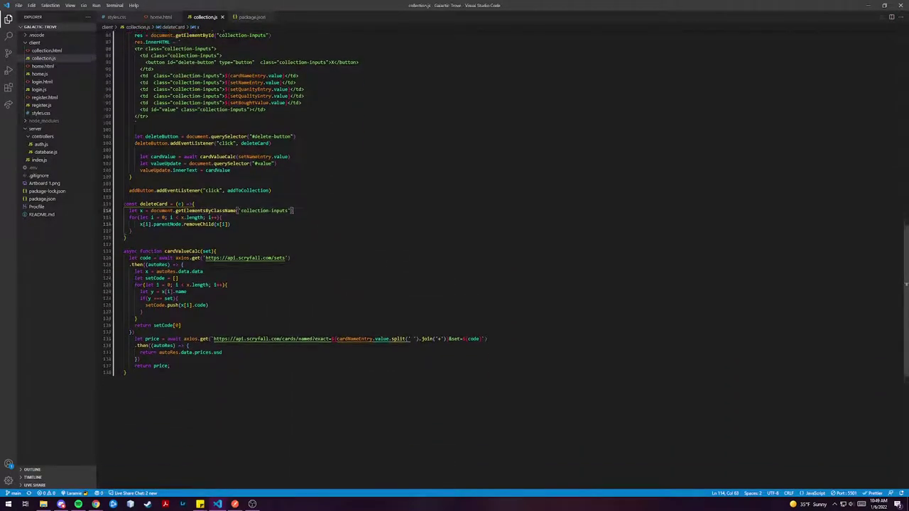
scroll(496, 259, "down", 3)
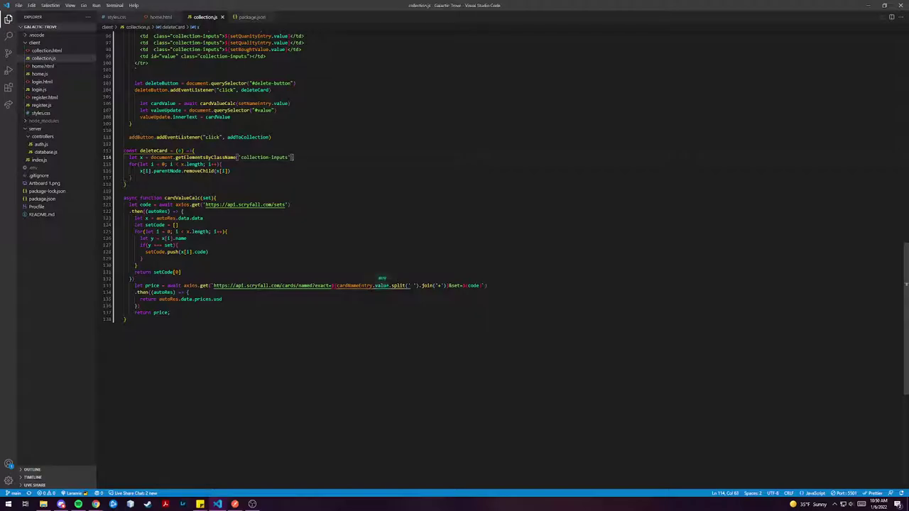
scroll(380, 281, "up", 5)
scroll(380, 281, "up", 10)
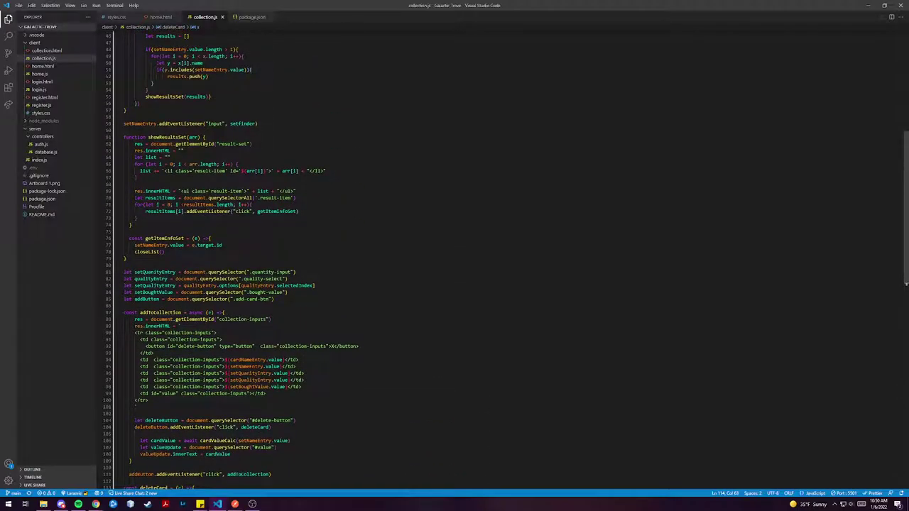
Step: Bring Chrome back from the taskbar and go to the Galactic Trove home page
mouse_move(95, 504)
left_click(135, 472)
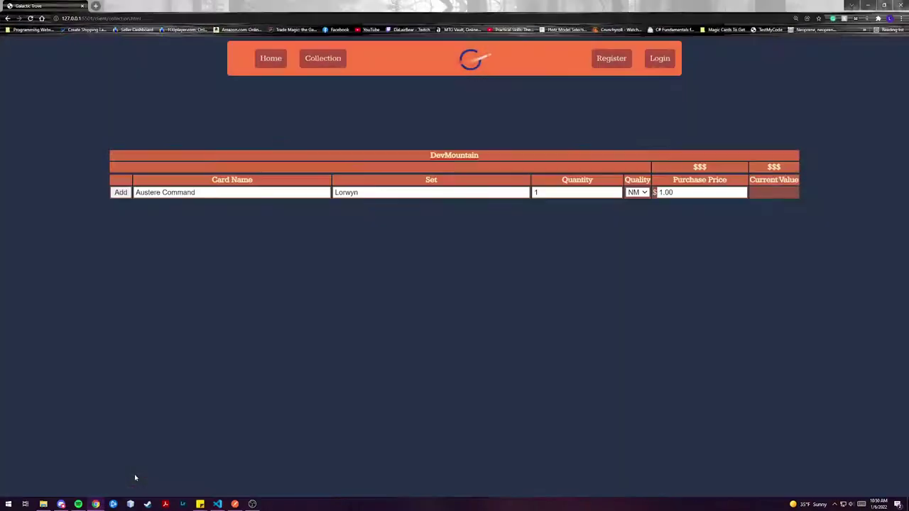
left_click(271, 59)
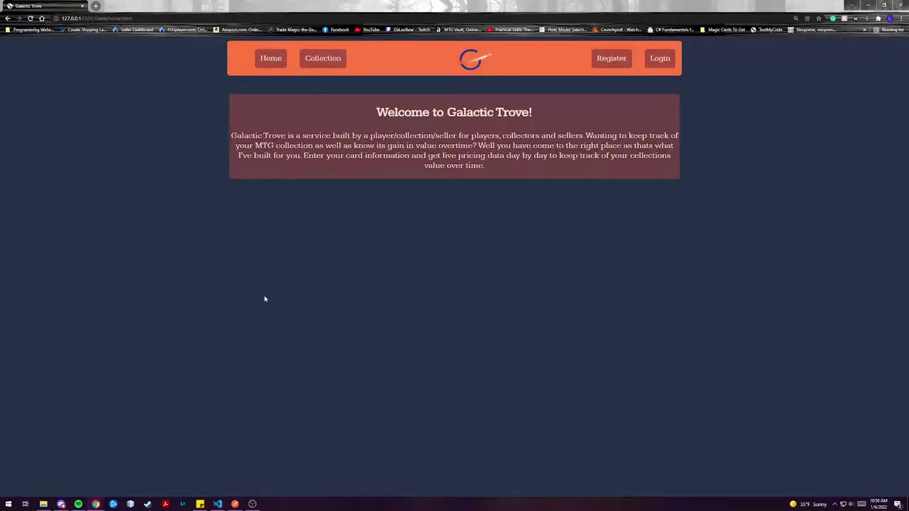